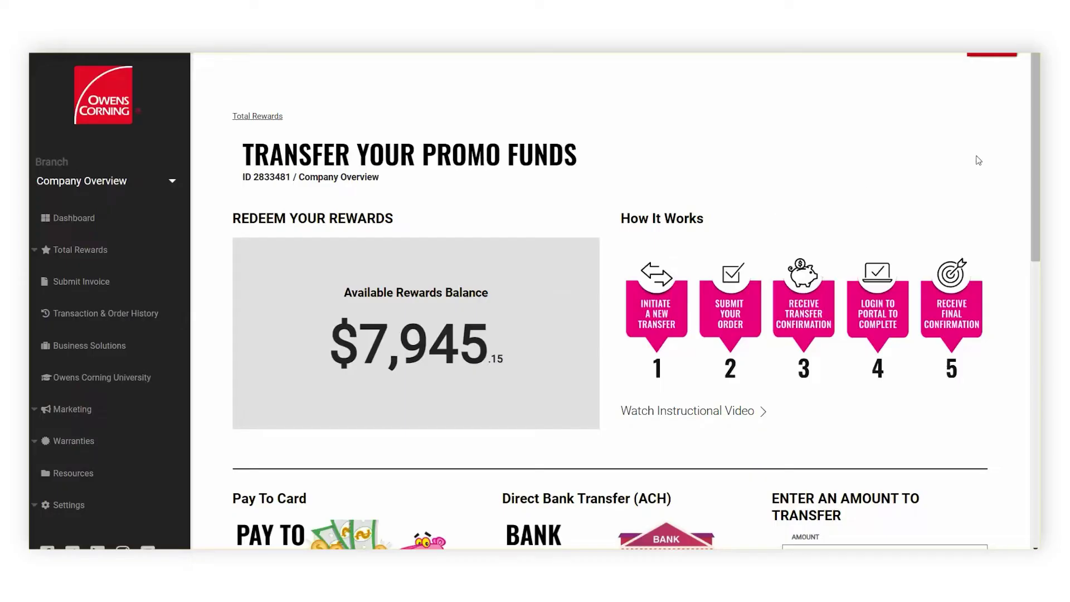
# Scroll down to the Owens Corning 'Action Required' email showing the 11.22 USD promo funds transfer
pyautogui.moveTo(1038, 143); pyautogui.dragTo(1034, 309)
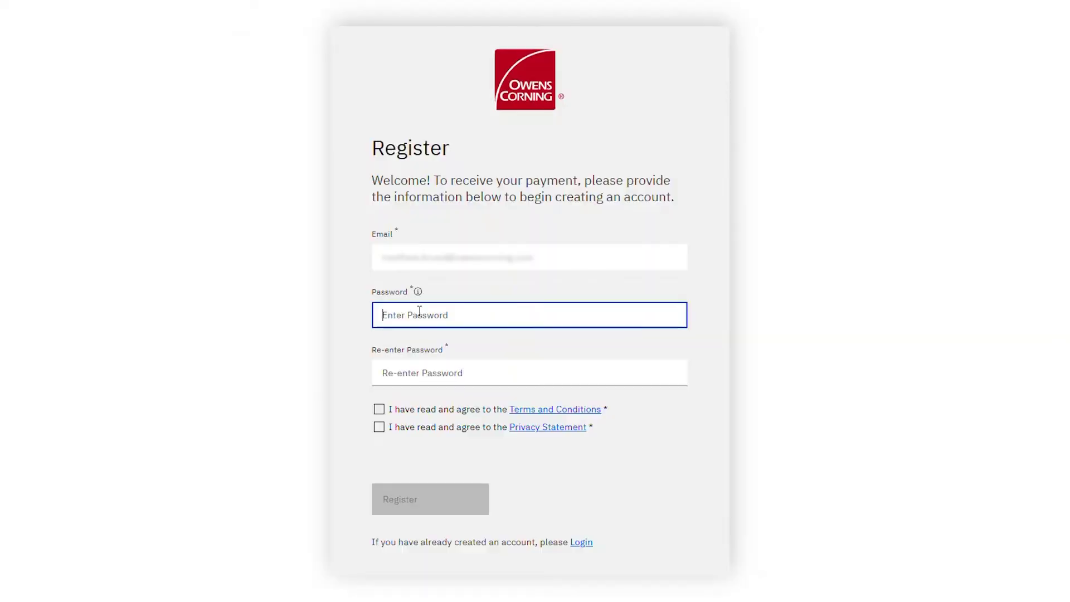
# Enter and confirm the account password, and accept both the Terms and Conditions and Privacy Statement
pyautogui.write('********')
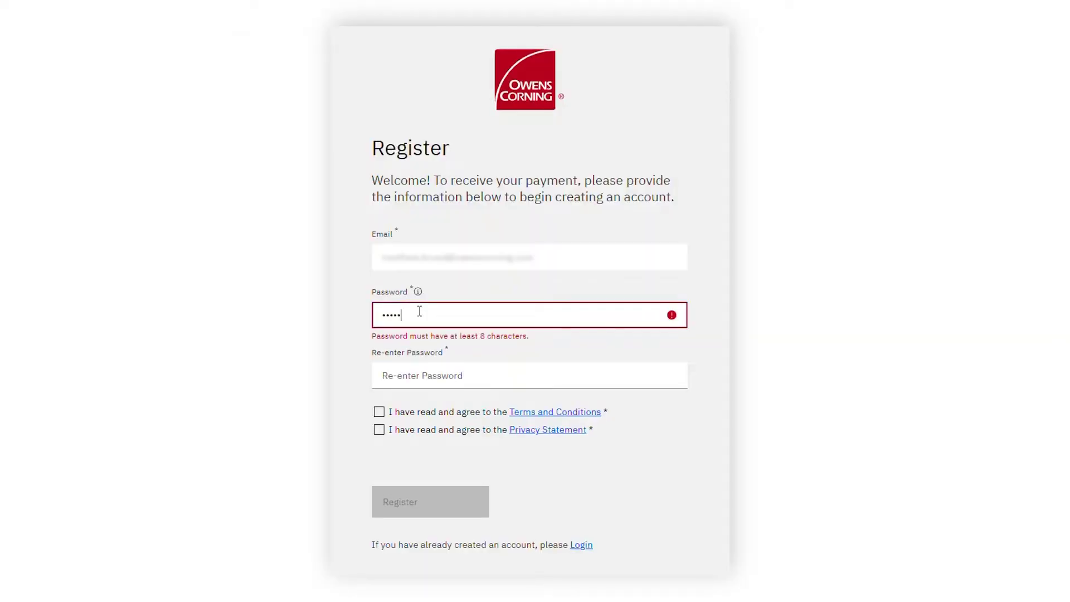
pyautogui.write('*')
pyautogui.press('Tab')
pyautogui.write('******')
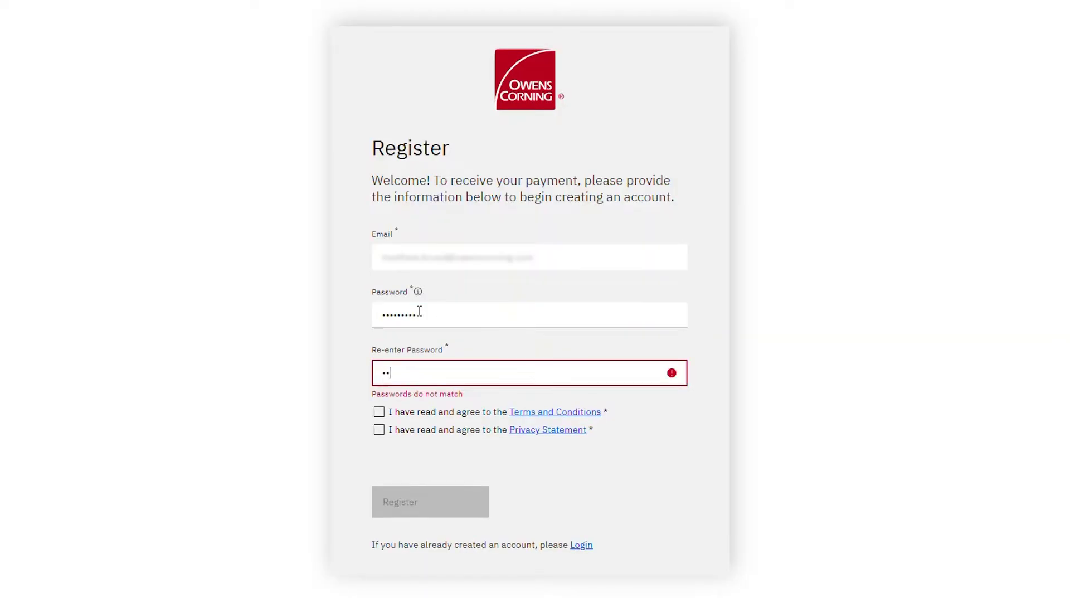
pyautogui.write('***')
pyautogui.click(379, 410)
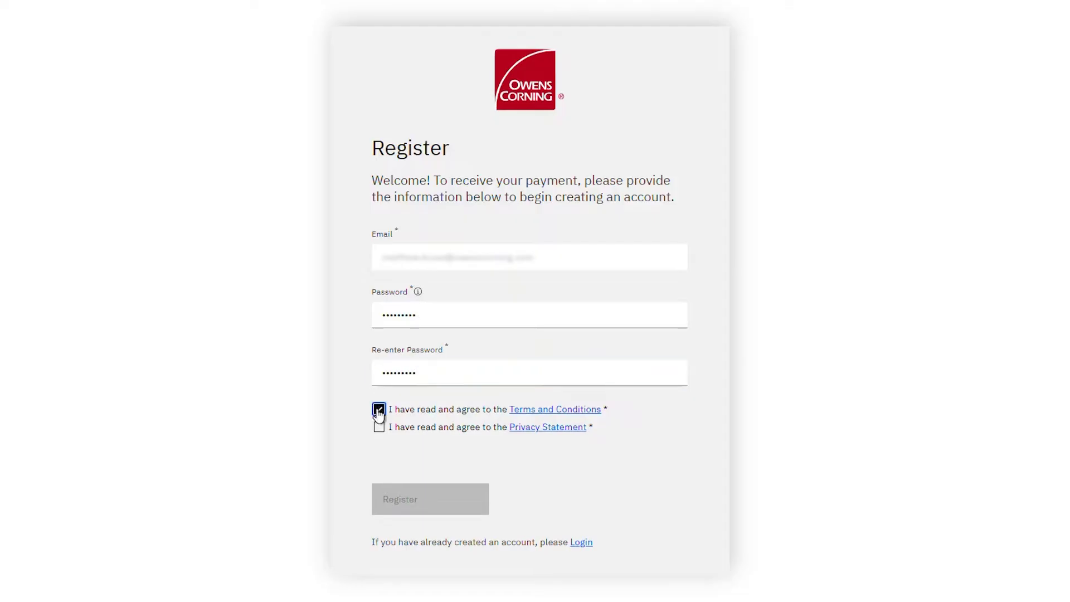
pyautogui.click(379, 427)
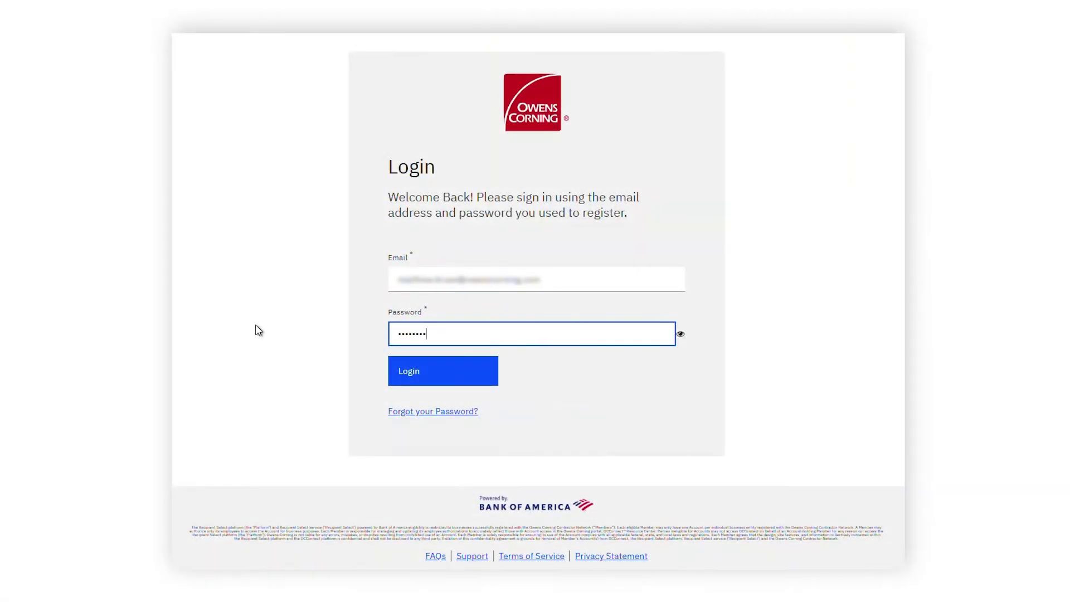
# Complete the password, log in, and enter the emailed verification code
pyautogui.write('*')
pyautogui.click(435, 368)
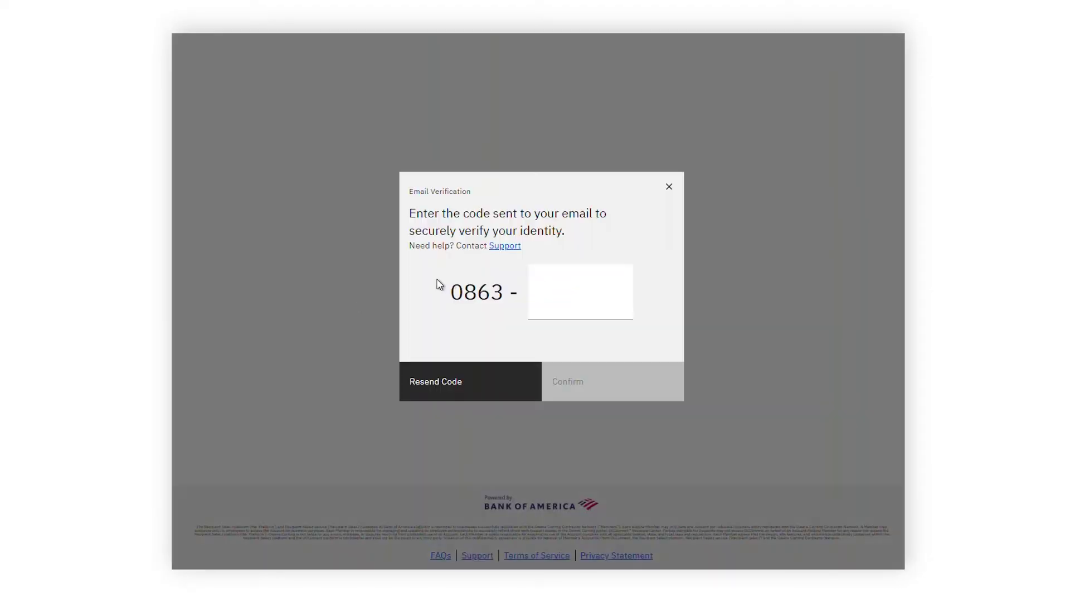
pyautogui.click(601, 291)
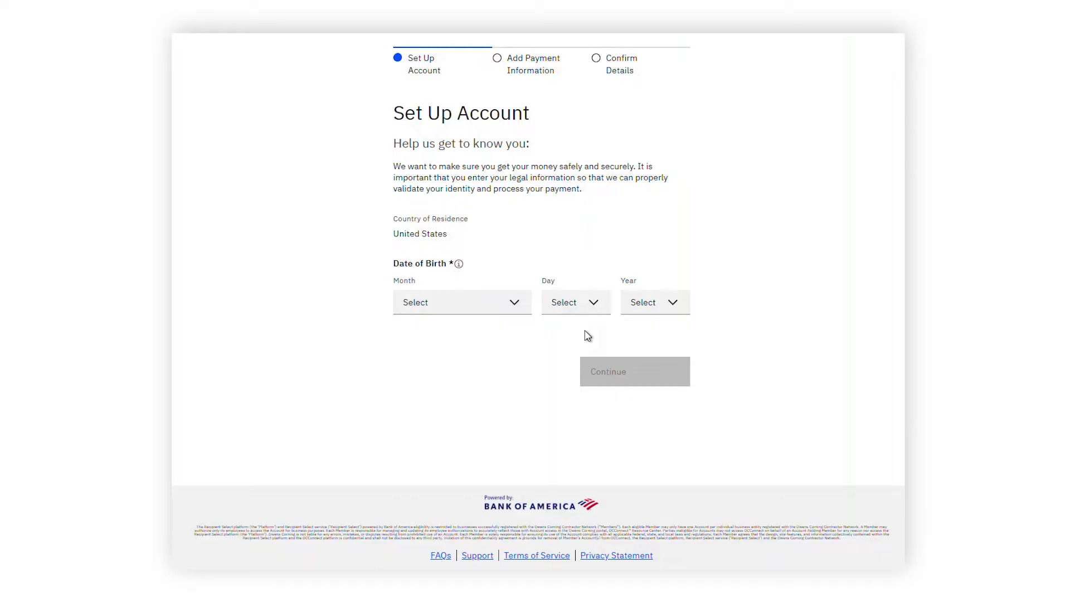
pyautogui.click(463, 303)
pyautogui.click(446, 399)
pyautogui.click(576, 302)
pyautogui.moveTo(605, 344); pyautogui.dragTo(613, 424)
pyautogui.click(557, 443)
pyautogui.click(645, 304)
pyautogui.scroll(-3, 671, 366)
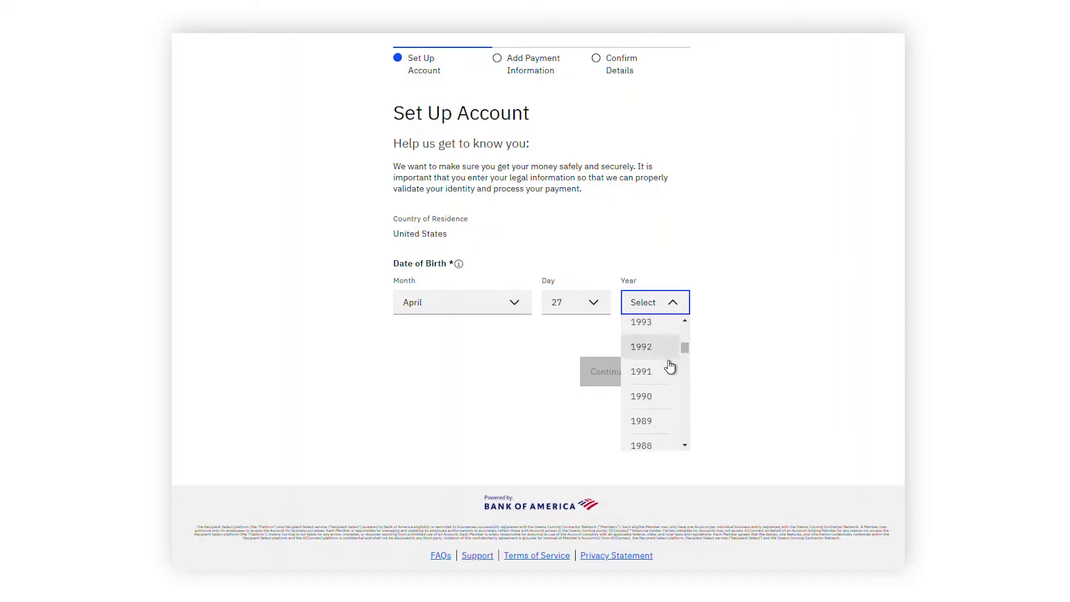
pyautogui.click(672, 366)
pyautogui.click(643, 373)
# Fill in the user's first name, last name, street address and city, fixing a typo in the city
pyautogui.click(467, 246)
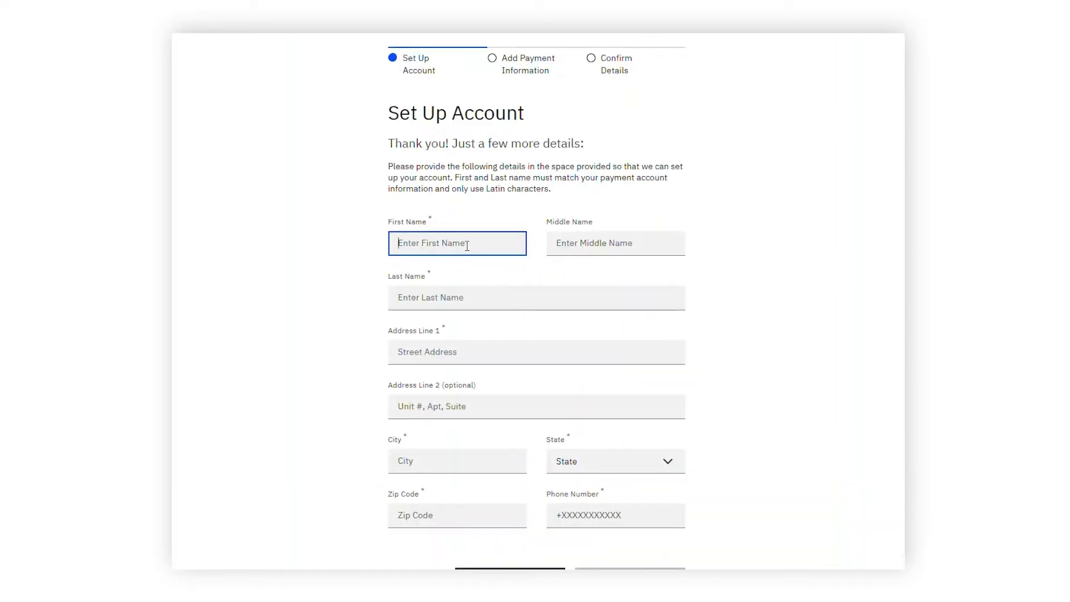
pyautogui.press('Tab')
pyautogui.press('Tab')
pyautogui.write('1 Main Street')
pyautogui.press('Tab')
pyautogui.press('Tab')
pyautogui.write('New York')
pyautogui.press('Tab')
pyautogui.click(479, 464)
pyautogui.press('BackSpace')
pyautogui.write('k')
pyautogui.press('Tab')
# Choose the state, enter the zip code and phone number, then continue to payment methods
pyautogui.click(641, 462)
pyautogui.scroll(-10, 658, 385)
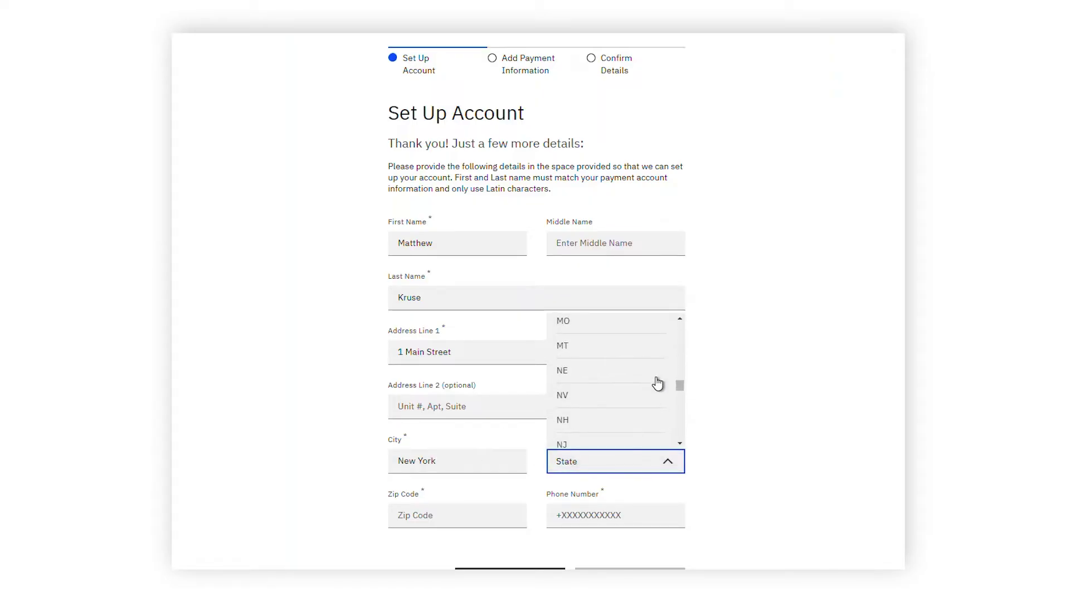
pyautogui.scroll(-2, 637, 423)
pyautogui.click(617, 359)
pyautogui.click(456, 513)
pyautogui.write('10000')
pyautogui.press('Tab')
pyautogui.write('+15555555555')
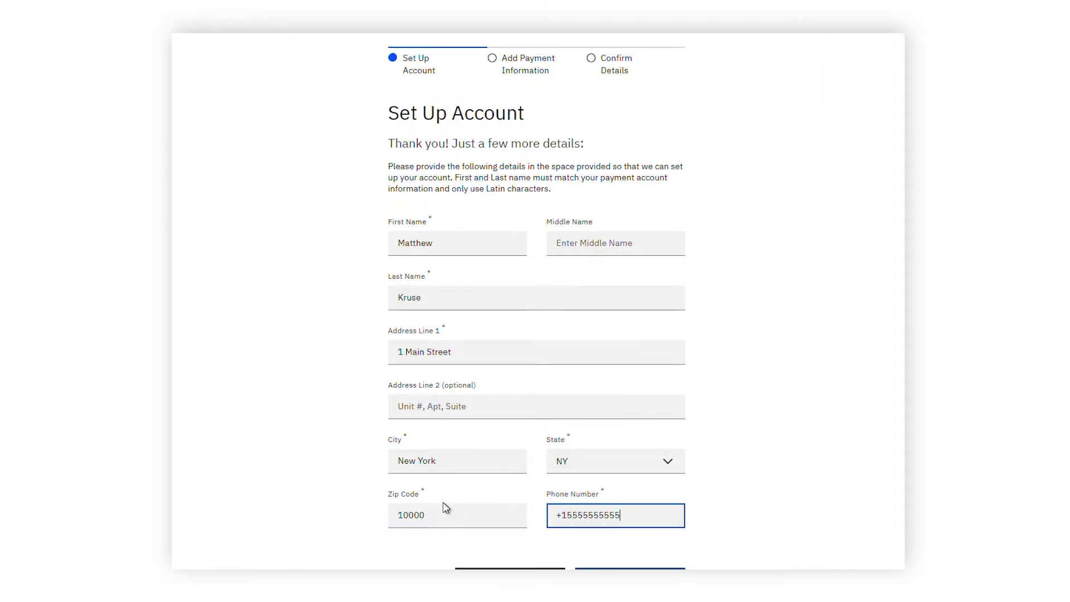
pyautogui.scroll(-3, 579, 447)
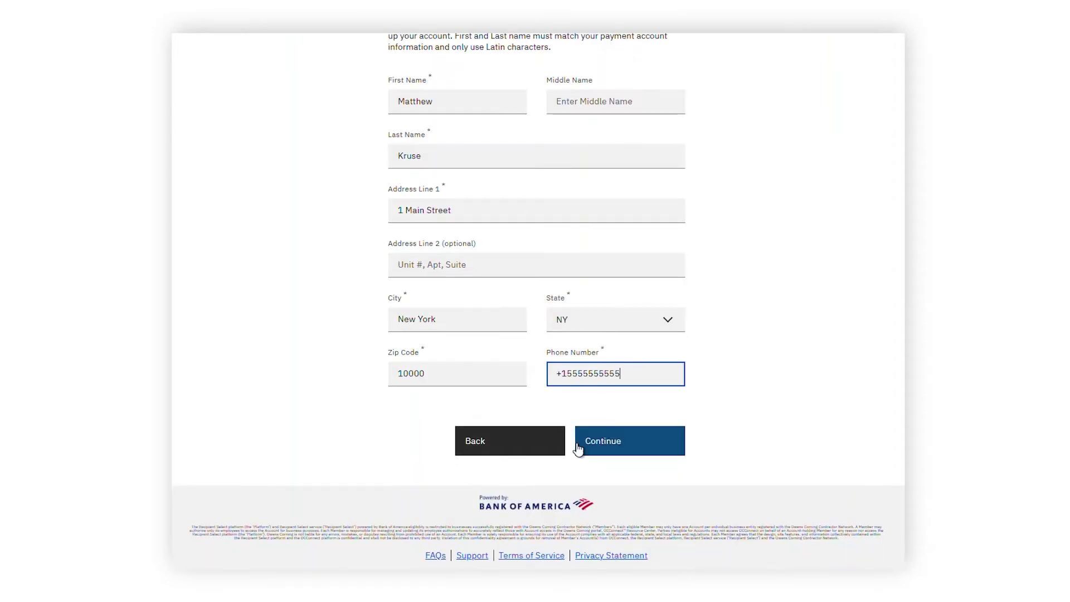
pyautogui.click(578, 446)
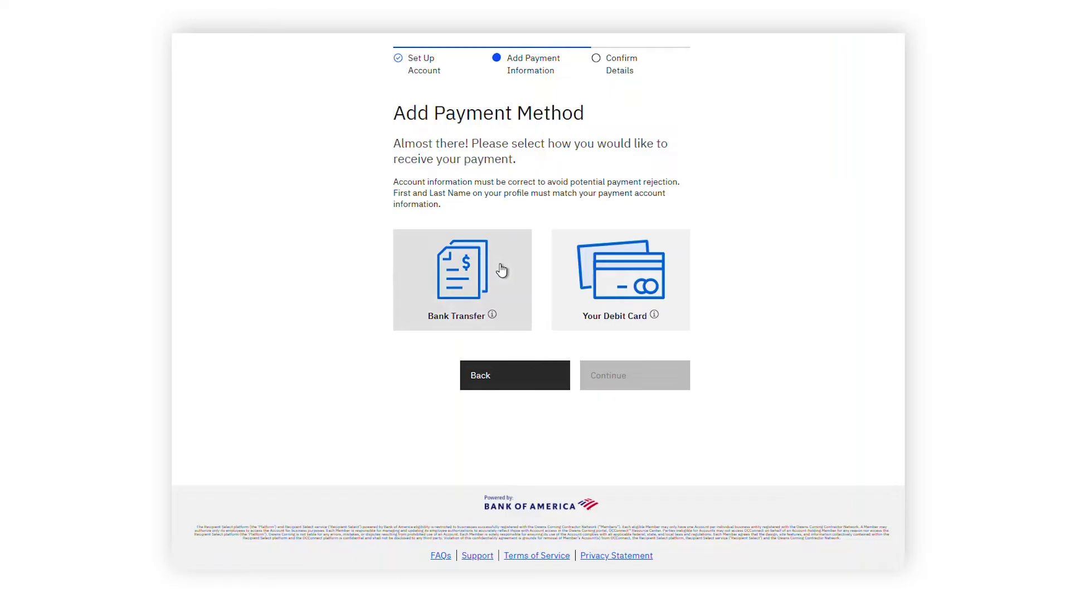
# Choose Bank Transfer and enter the bank routing number and account number
pyautogui.click(503, 278)
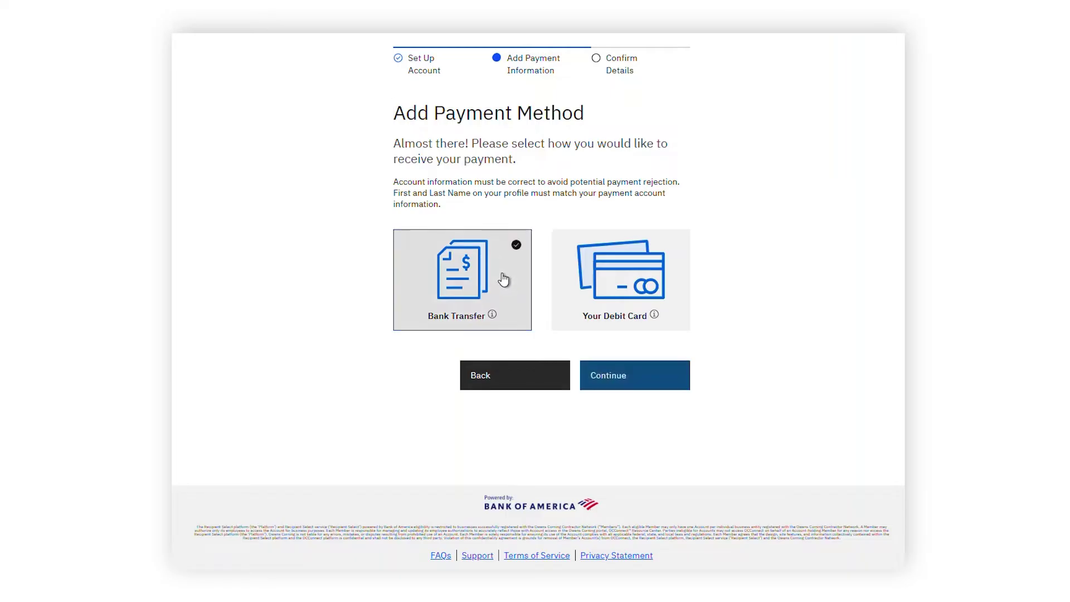
pyautogui.click(609, 373)
pyautogui.click(450, 374)
pyautogui.write('111111111')
pyautogui.press('Tab')
pyautogui.write('1')
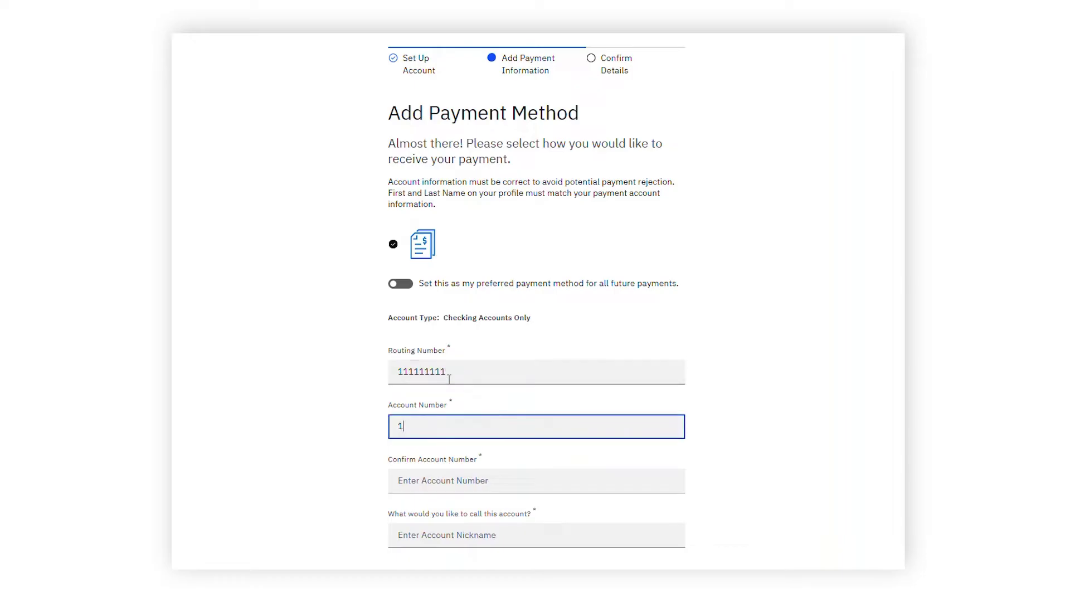
pyautogui.write('11111111111')
pyautogui.press('Tab')
pyautogui.write('111111111111')
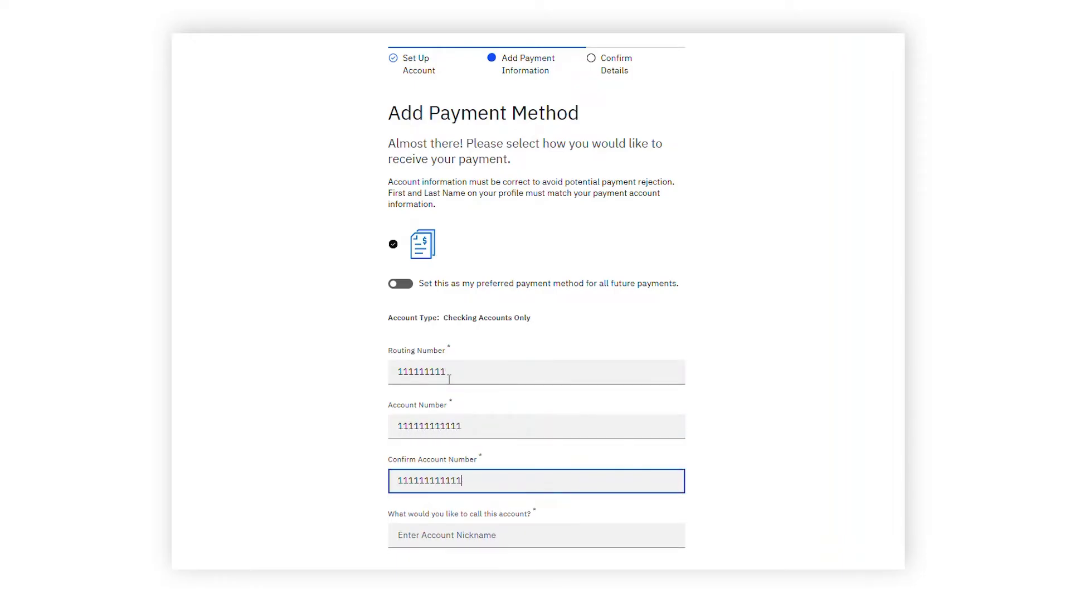
# Nickname the account 'Bank', use the profile address for billing, and save it
pyautogui.scroll(-5, 449, 380)
pyautogui.click(459, 256)
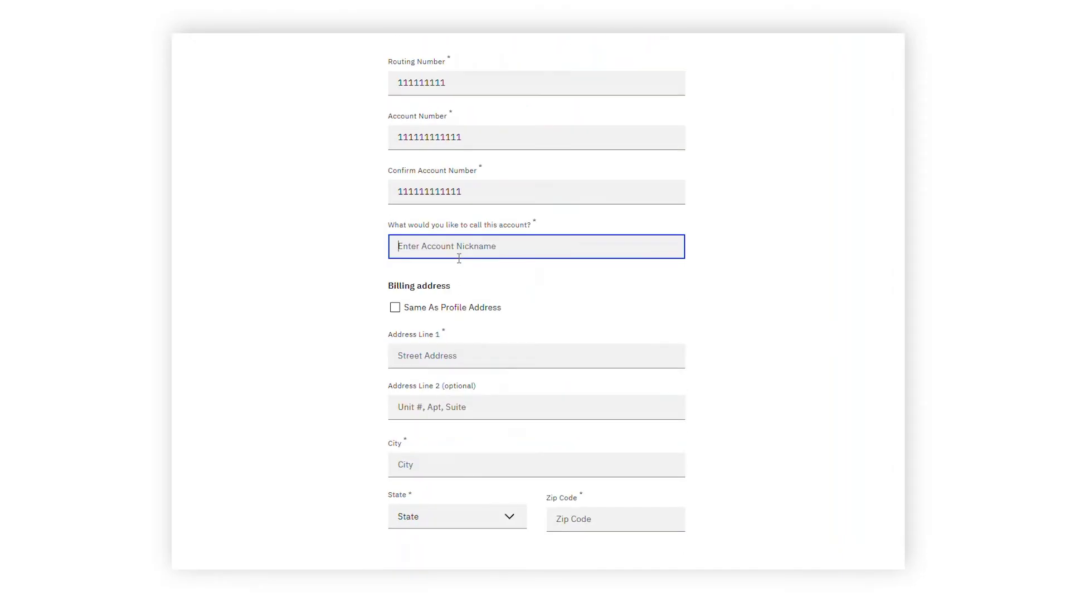
pyautogui.write('Bank')
pyautogui.press('Tab')
pyautogui.click(395, 309)
pyautogui.scroll(-3, 626, 421)
pyautogui.click(627, 440)
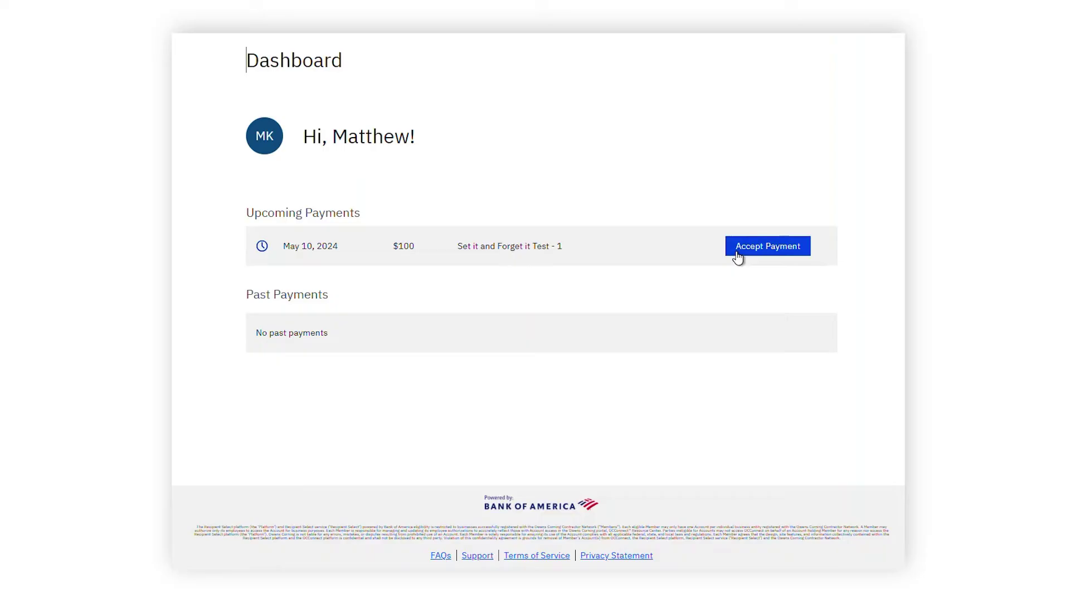
# Start accepting the $100 payment, choosing Bank Transfer: Bank and US Dollar
pyautogui.click(738, 257)
pyautogui.click(491, 441)
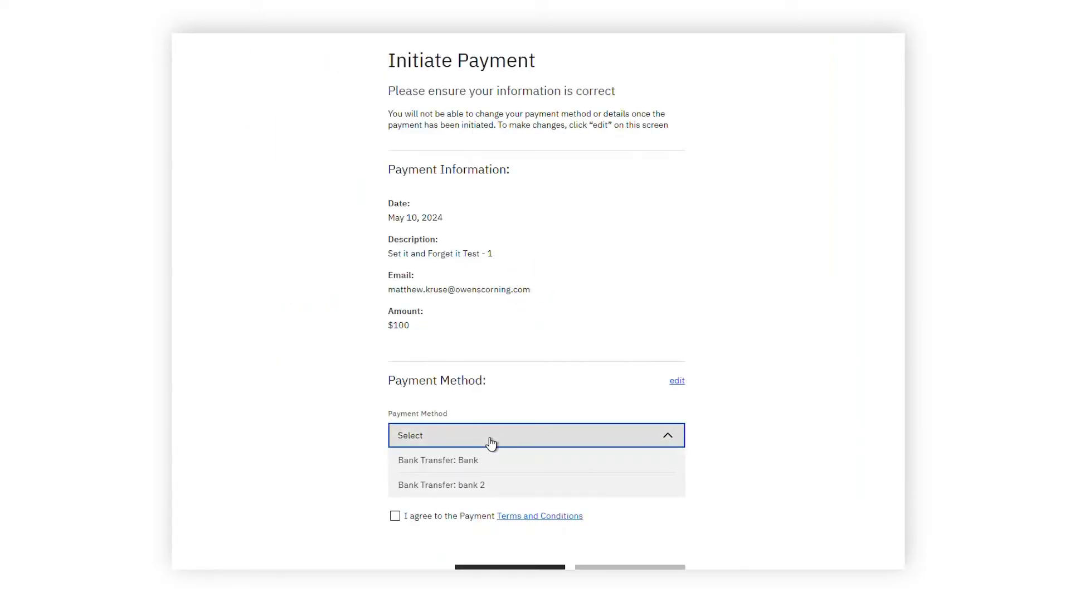
pyautogui.click(504, 462)
pyautogui.scroll(-2, 502, 440)
pyautogui.scroll(-1, 500, 427)
pyautogui.click(449, 350)
pyautogui.click(423, 372)
# Agree to the payment terms, submit, and confirm with the emailed verification code
pyautogui.click(395, 377)
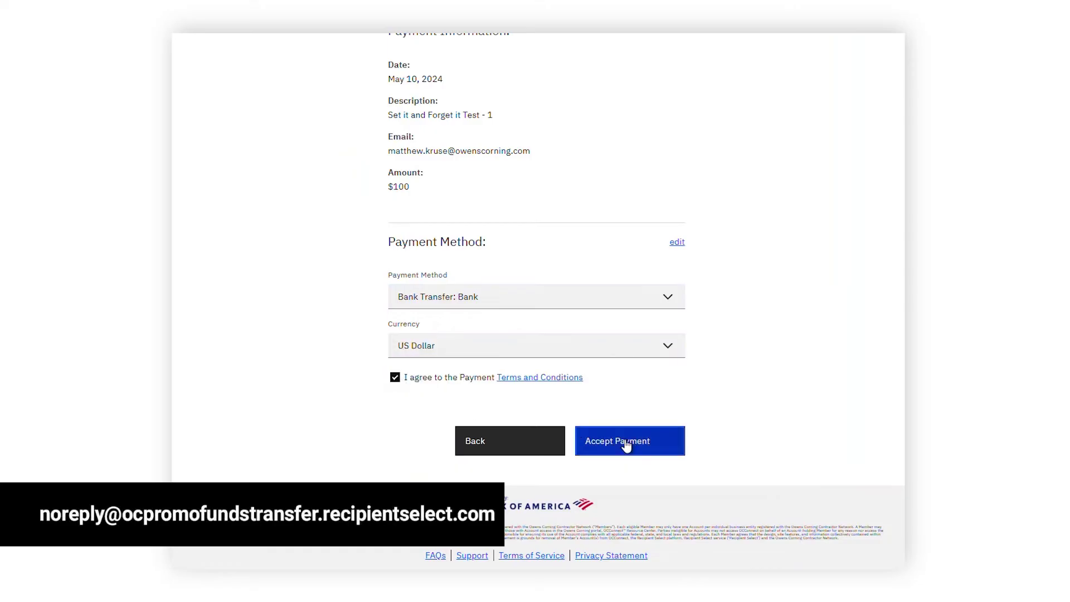
pyautogui.click(626, 443)
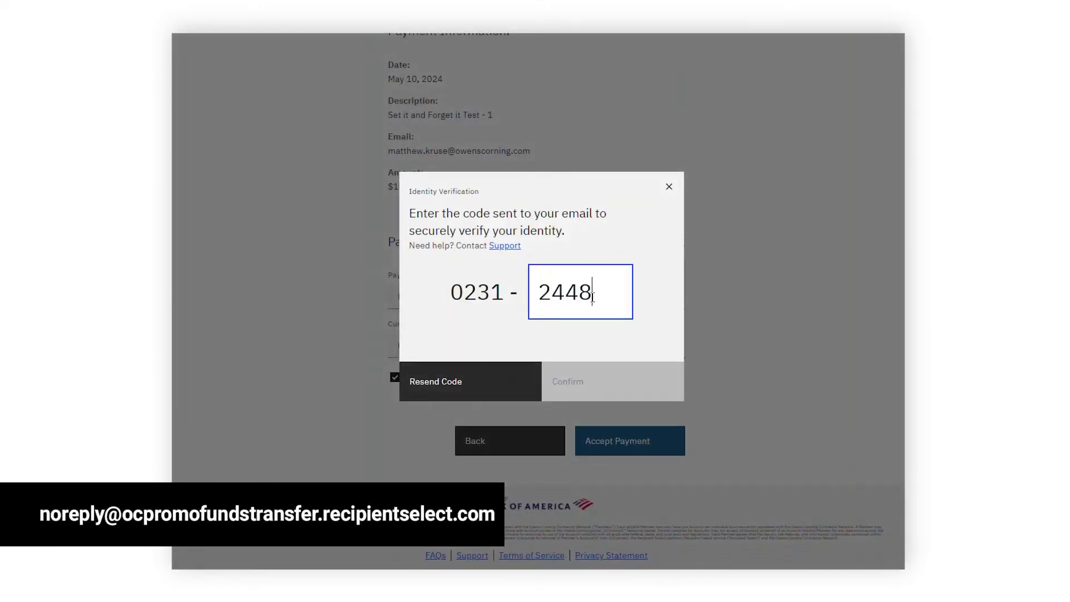
pyautogui.click(591, 389)
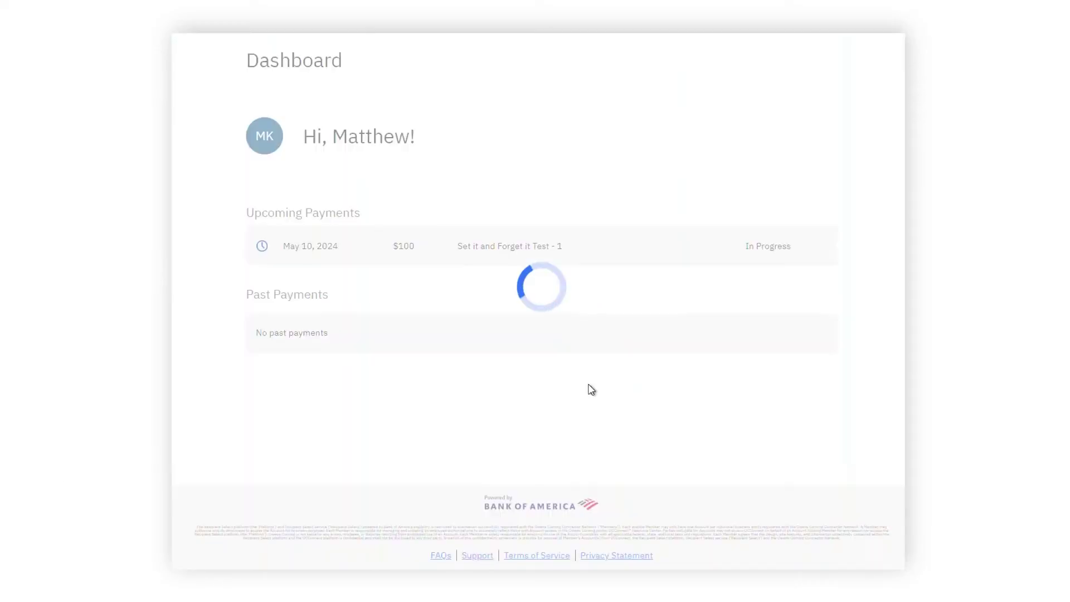
# Highlight the In Progress status of the $100 payment
pyautogui.moveTo(725, 248); pyautogui.dragTo(838, 252)
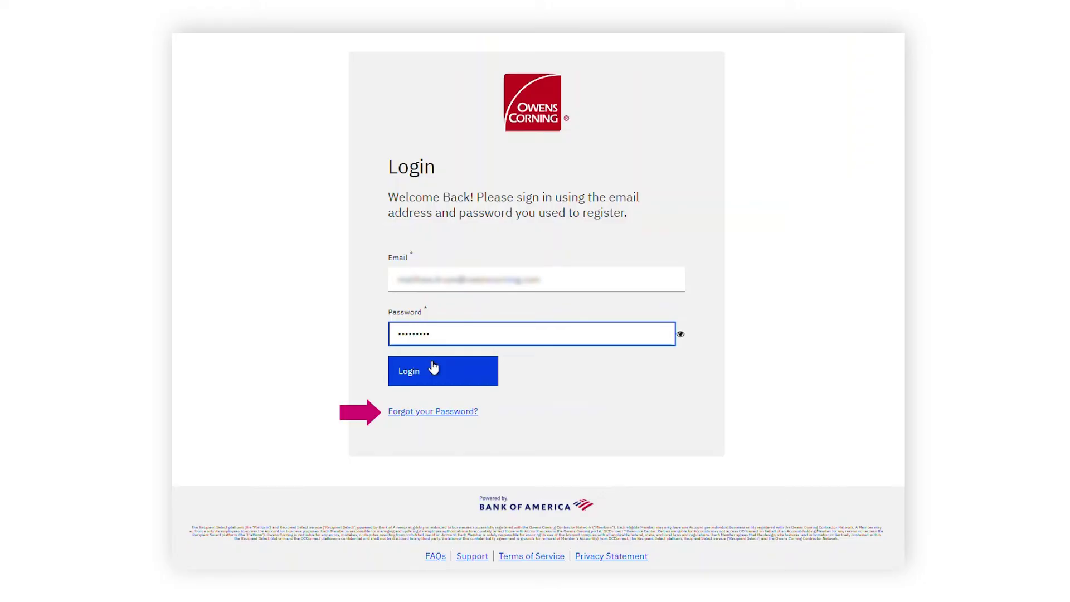
# Log back in with the pre-filled email and password
pyautogui.click(434, 367)
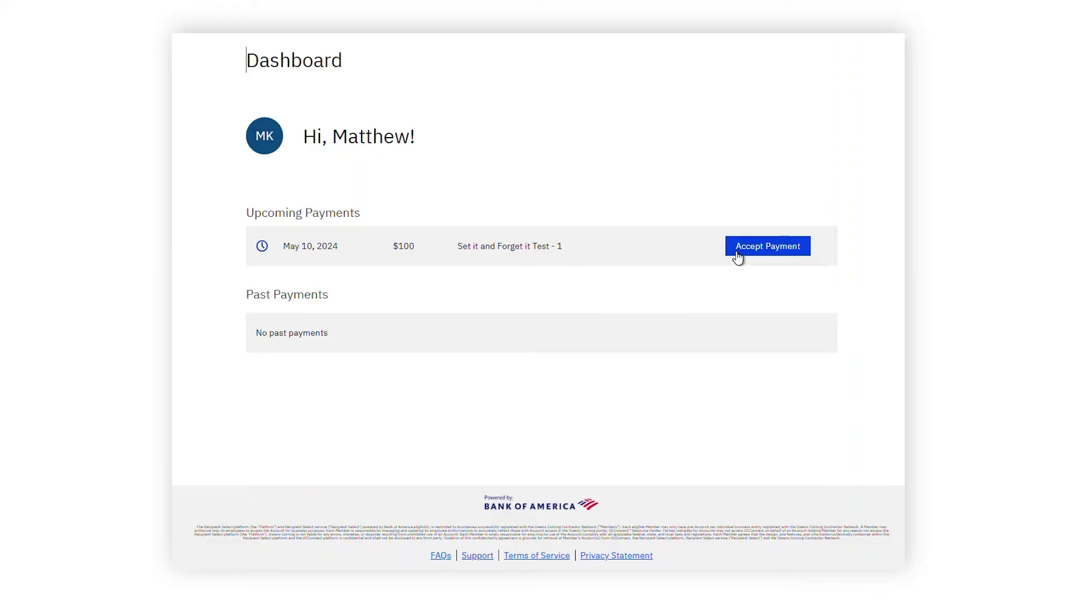
# Start accepting the $100 payment with Bank Transfer: Bank as method and US Dollar currency
pyautogui.click(737, 255)
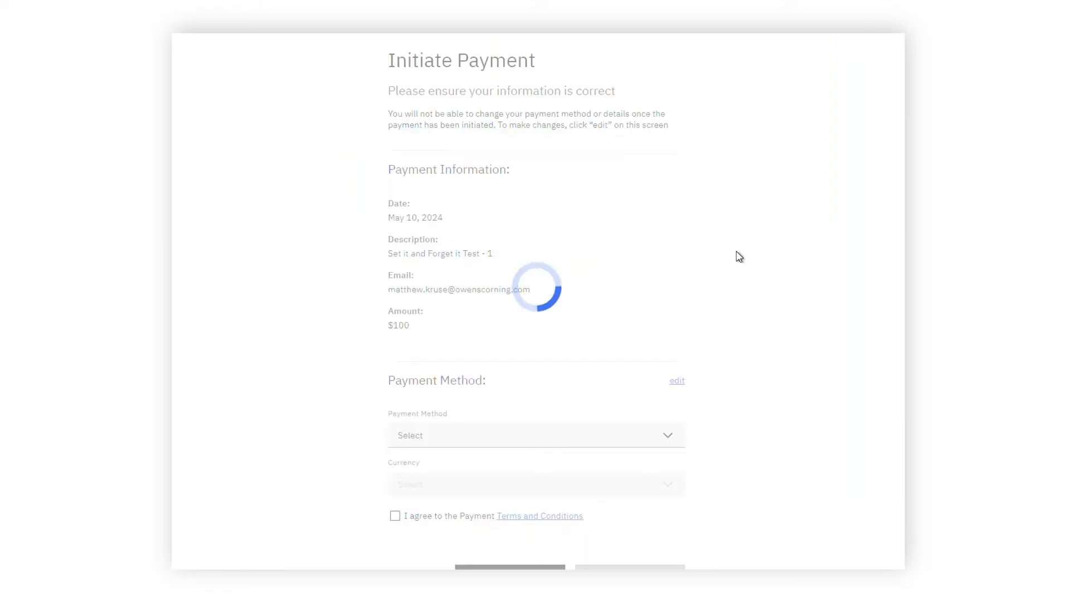
pyautogui.click(492, 440)
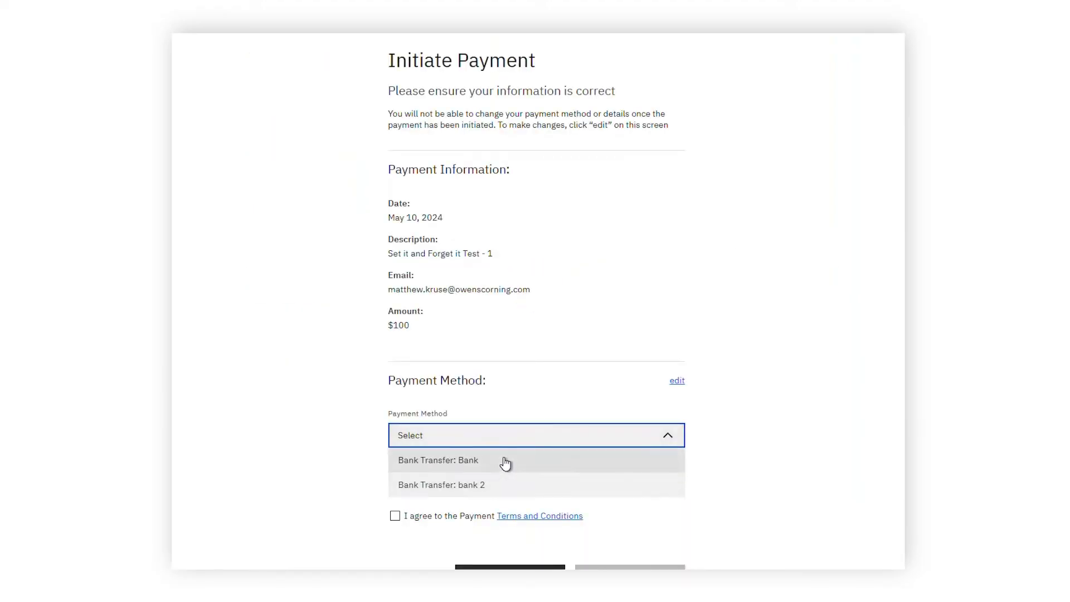
pyautogui.click(505, 462)
pyautogui.scroll(-3, 501, 426)
pyautogui.click(446, 346)
pyautogui.click(442, 371)
# Agree to the terms, submit, confirm the verification code, and highlight the In Progress status
pyautogui.click(395, 377)
pyautogui.click(627, 443)
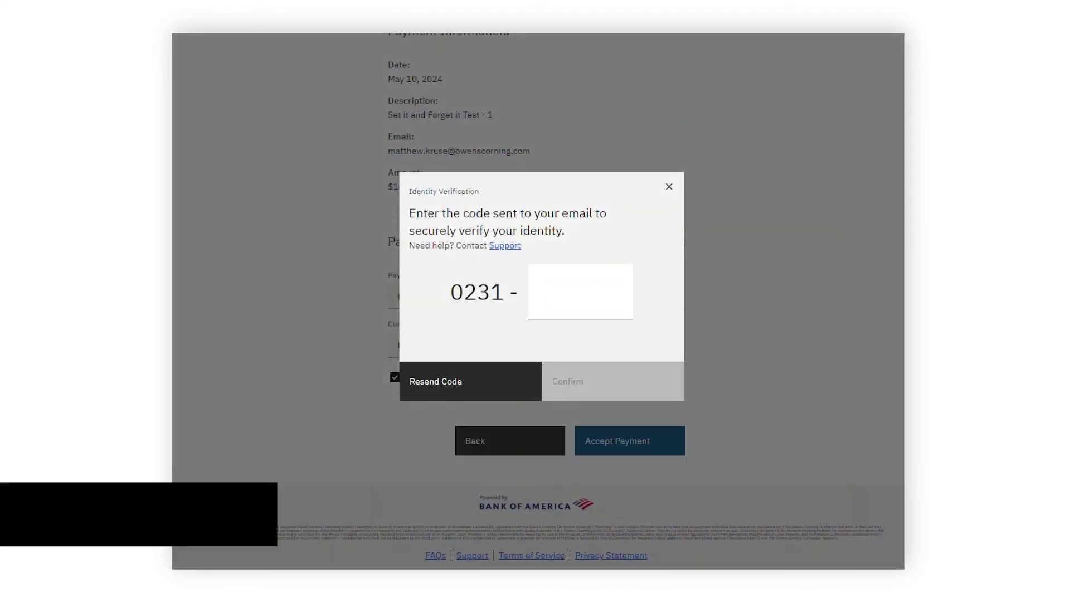
pyautogui.click(592, 297)
pyautogui.click(590, 388)
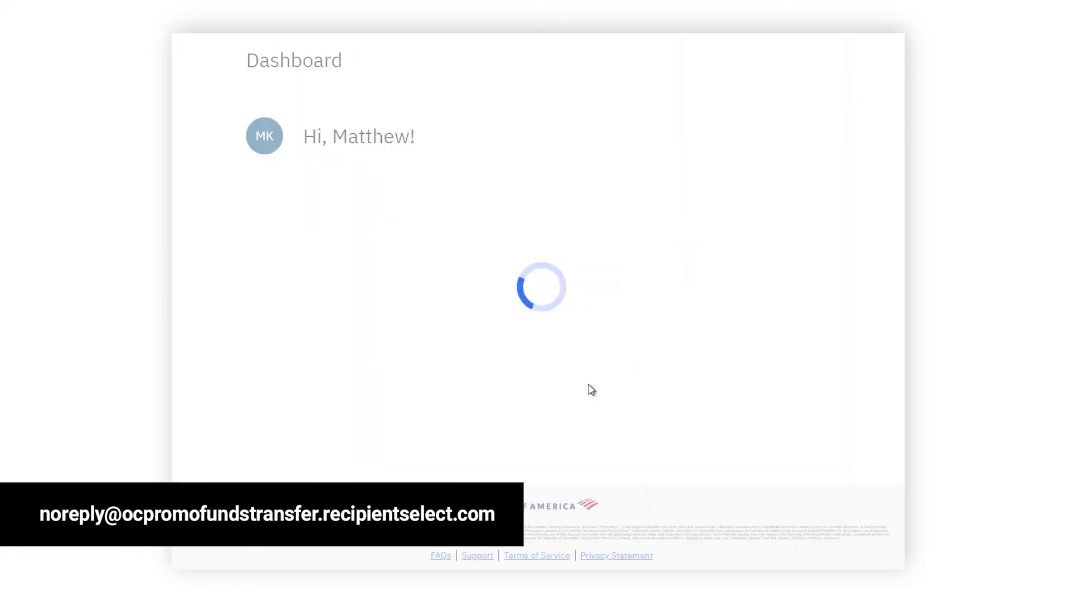
pyautogui.moveTo(736, 247); pyautogui.dragTo(841, 249)
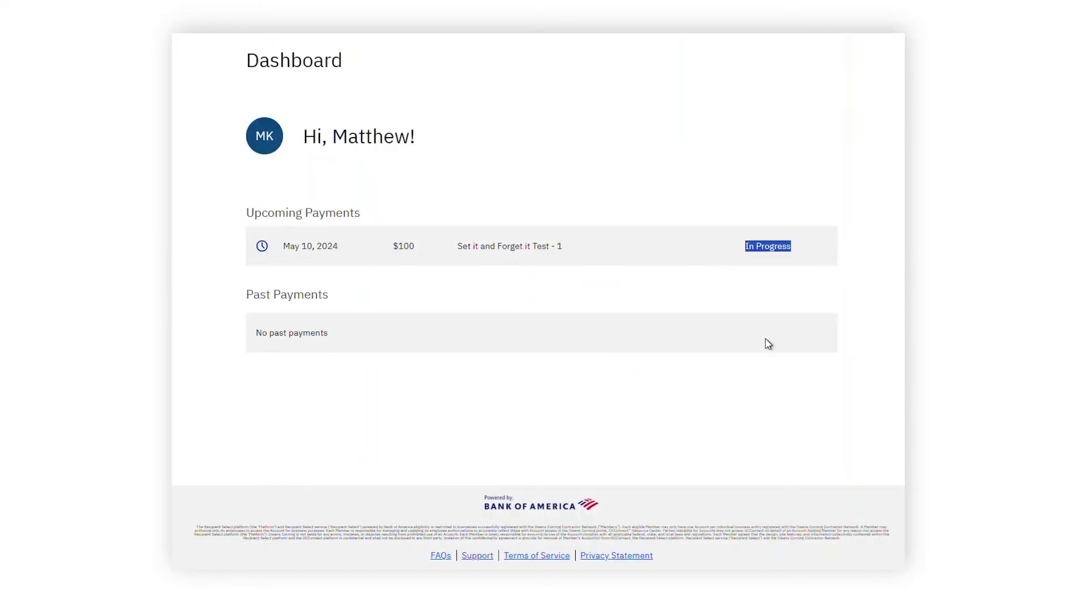